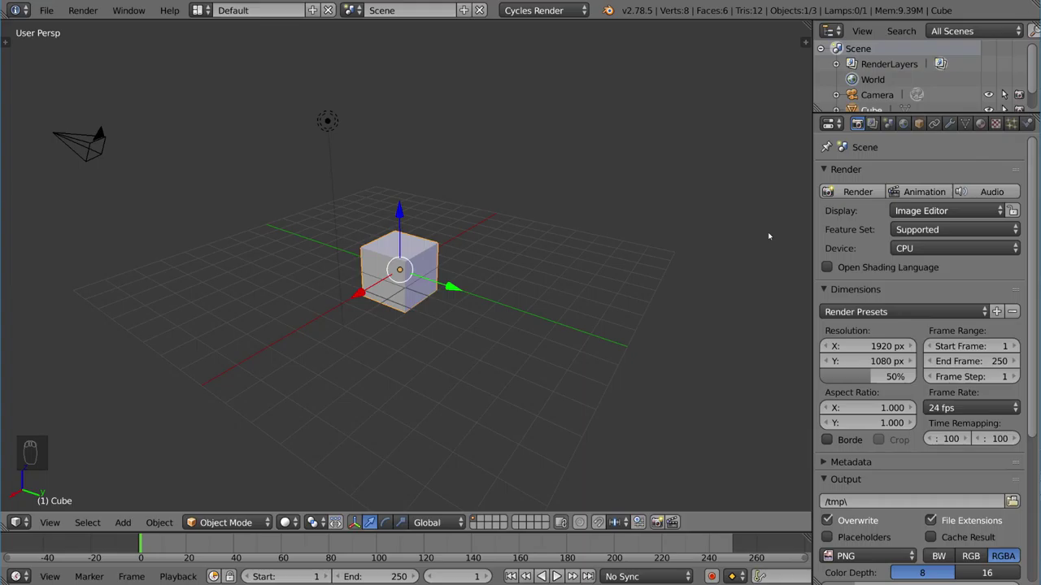
# Plug a Voronoi Texture (Intensity, scale 5.0) into the cube material's Color input
pyautogui.click(980, 123)
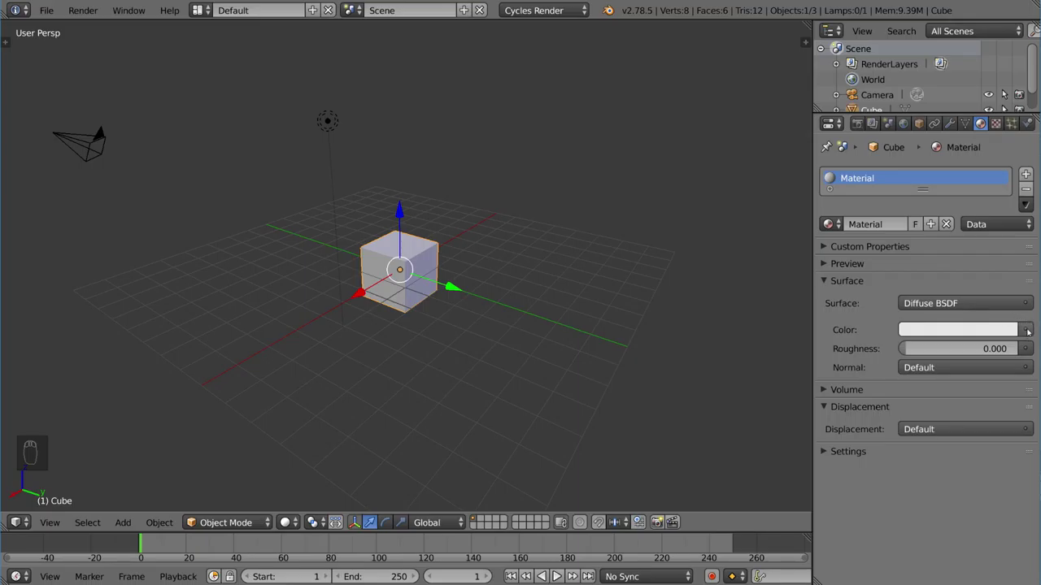
pyautogui.click(1027, 330)
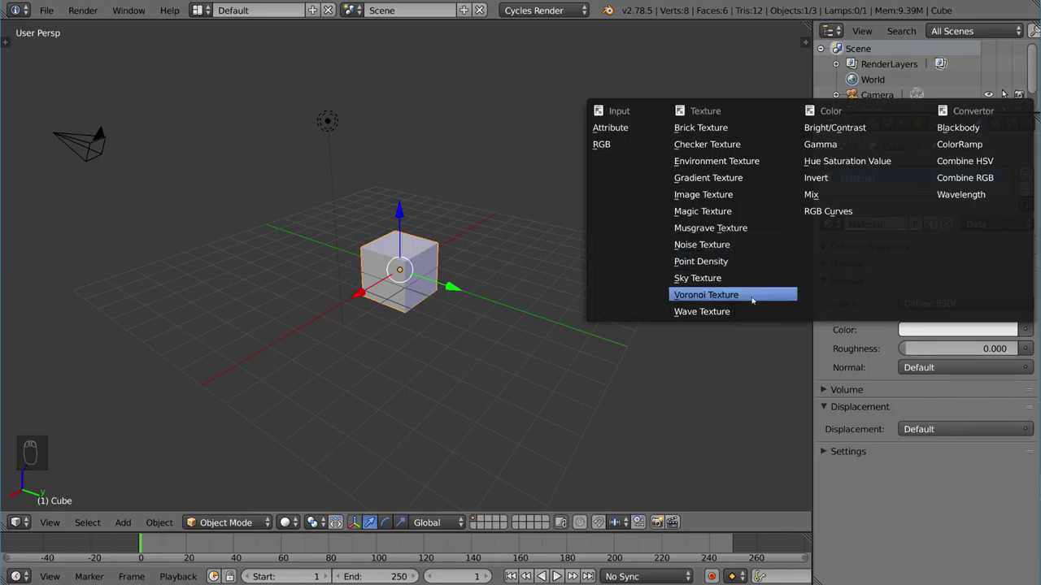
pyautogui.click(752, 298)
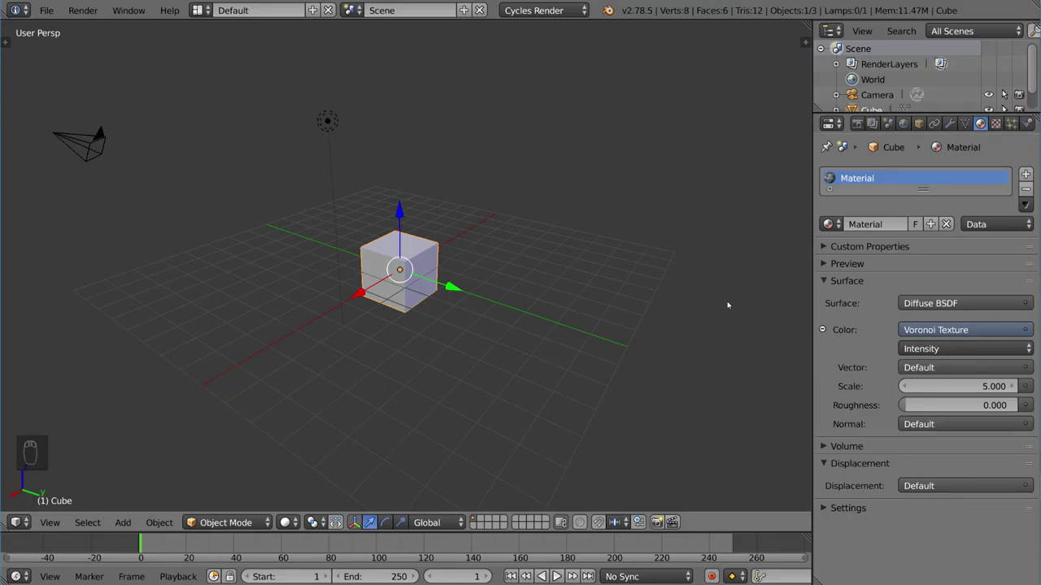
# Switch the viewport to rendered shading and zoom in on the textured cube
pyautogui.hotkey('shift', 'z')
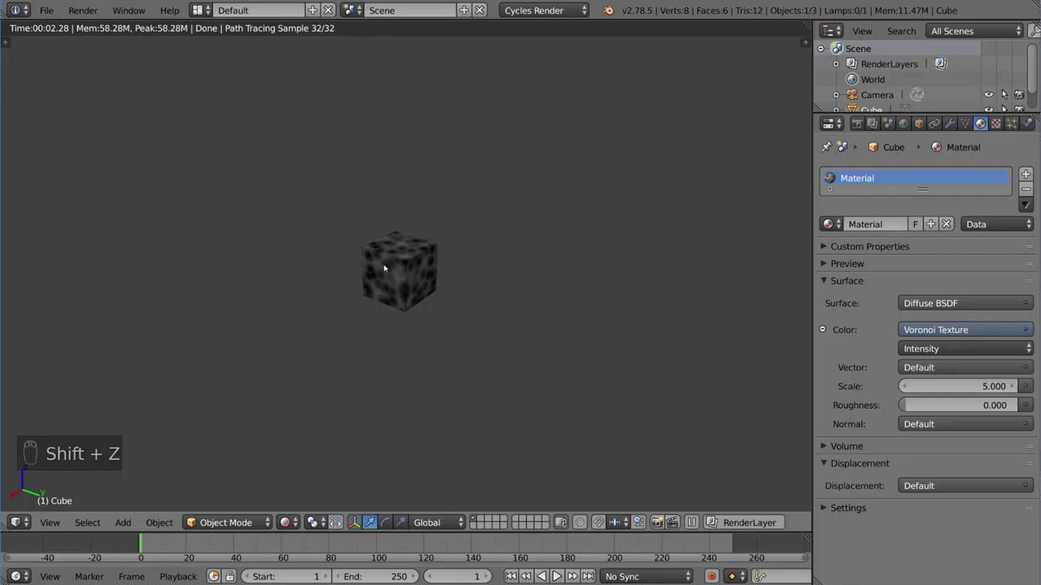
pyautogui.scroll(4, 535, 254)
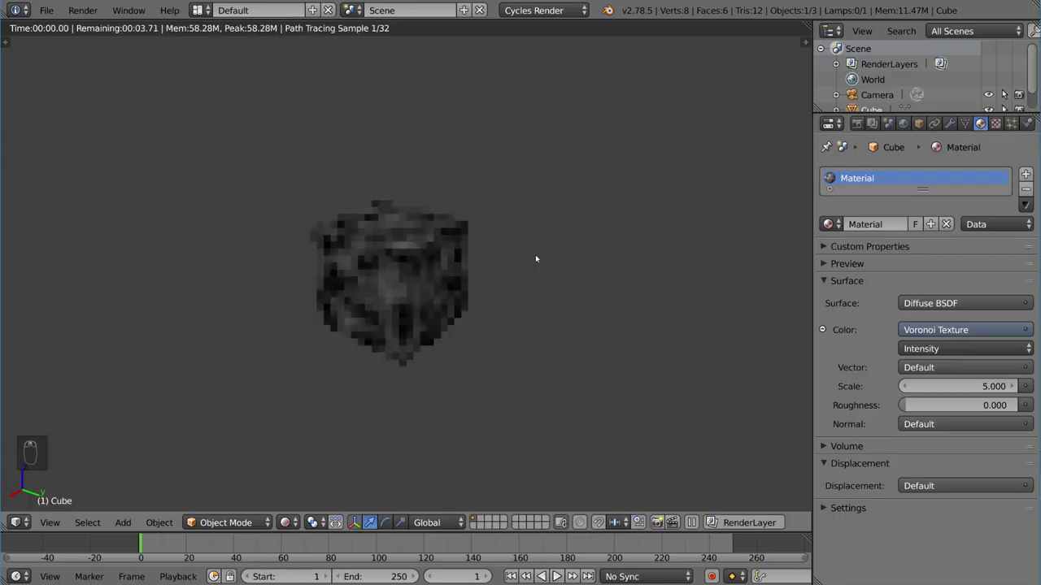
pyautogui.scroll(2, 535, 254)
pyautogui.scroll(-2, 536, 258)
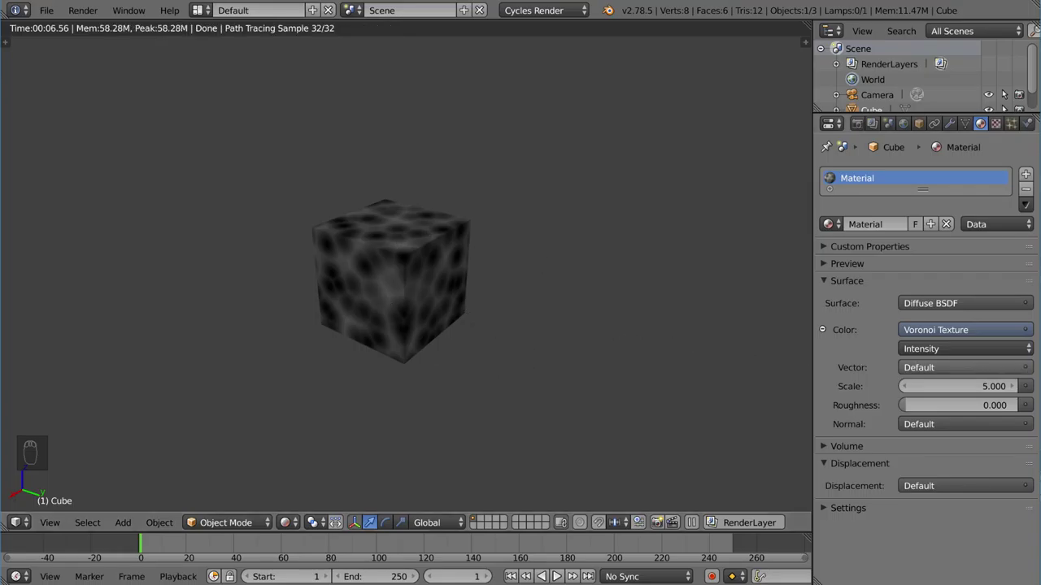
# Try Voronoi scales of 10 and 5, then settle the scale at 8.6
pyautogui.click(975, 388)
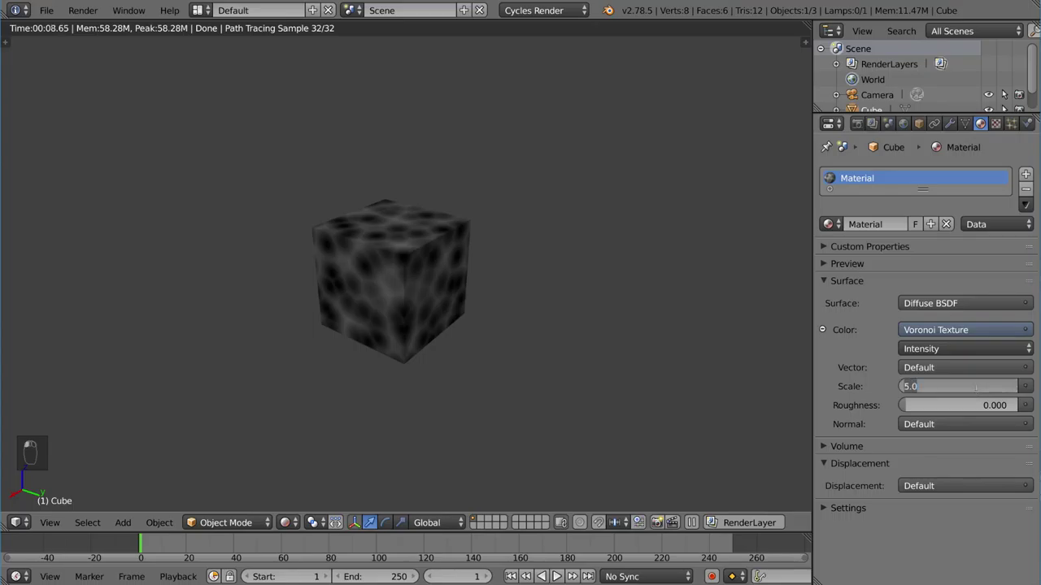
pyautogui.write('10')
pyautogui.press('Return')
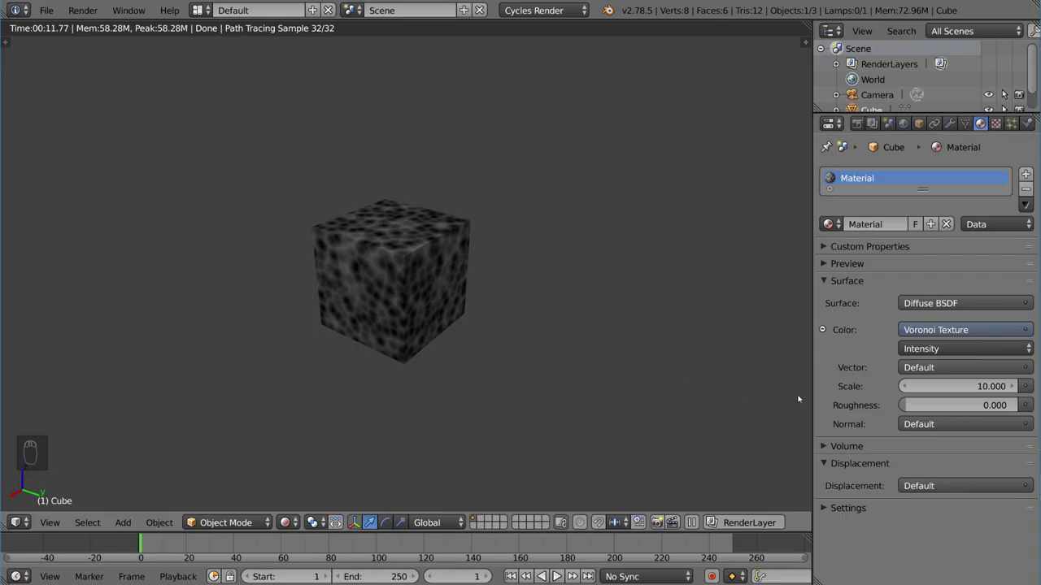
pyautogui.click(904, 386)
pyautogui.click(904, 387)
pyautogui.click(976, 386)
pyautogui.write('5')
pyautogui.press('Return')
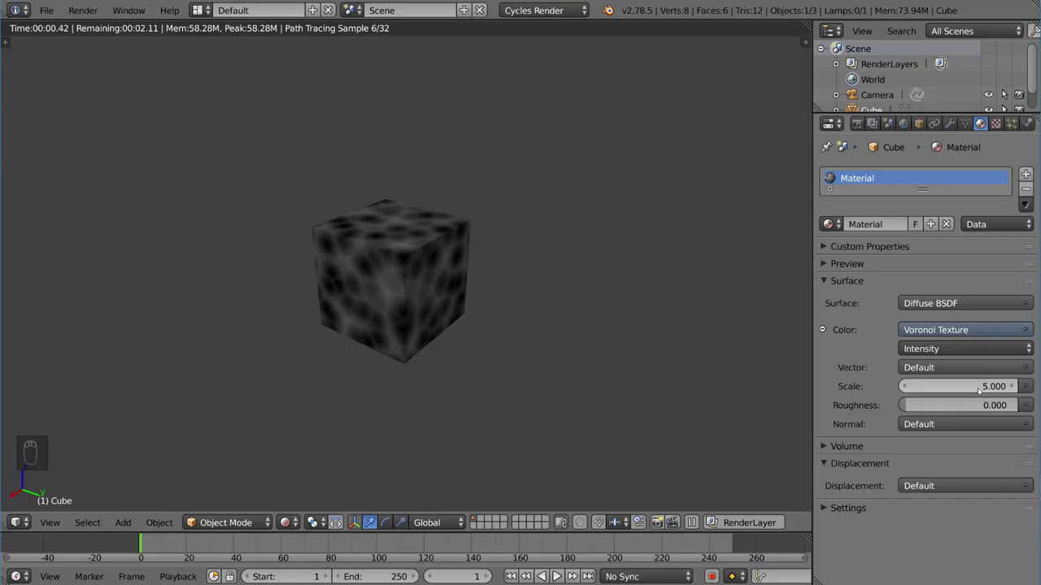
pyautogui.moveTo(976, 386)
pyautogui.mouseDown()
pyautogui.moveTo(943, 386)
pyautogui.moveTo(1016, 386)
pyautogui.moveTo(938, 396)
pyautogui.mouseUp()
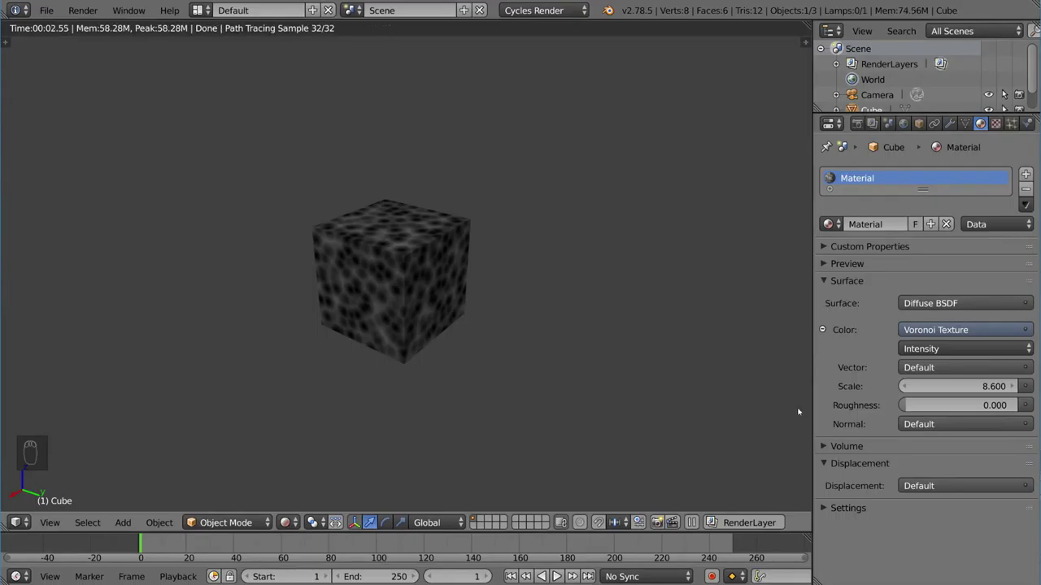
pyautogui.click(939, 349)
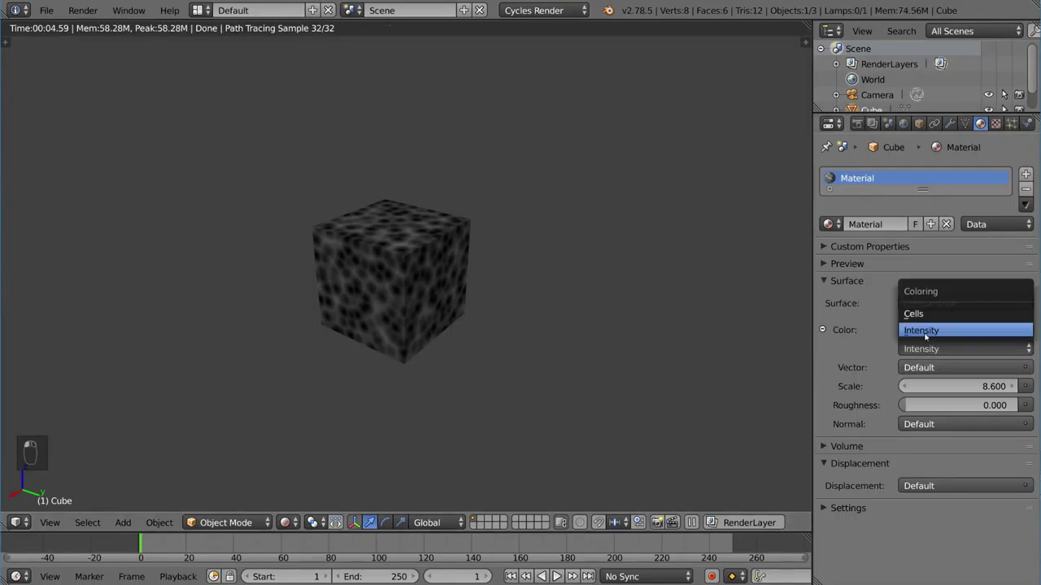
# Change the Voronoi coloring from Intensity to Cells and show the texture's mapping settings
pyautogui.click(924, 313)
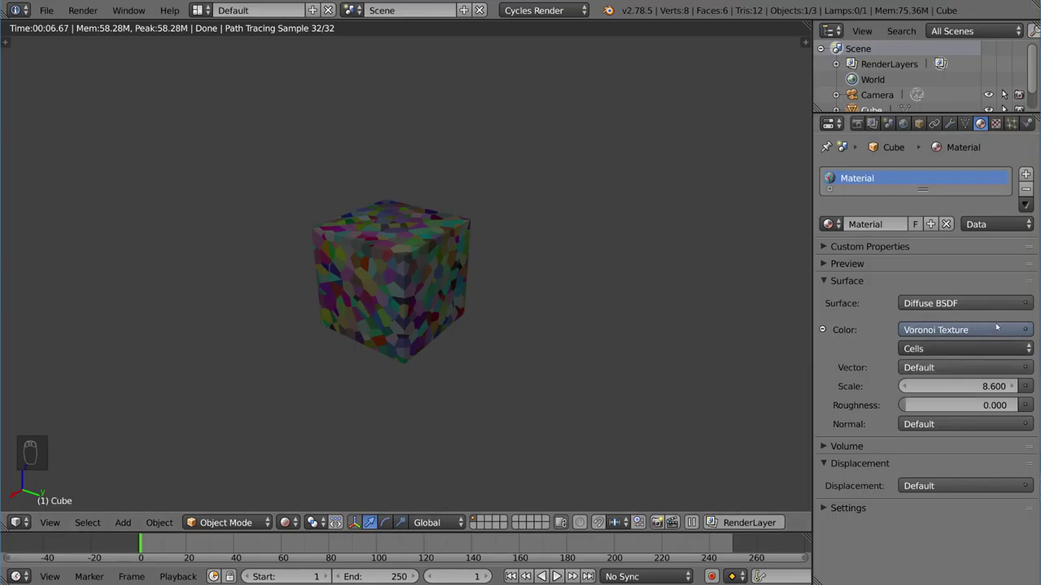
pyautogui.click(995, 123)
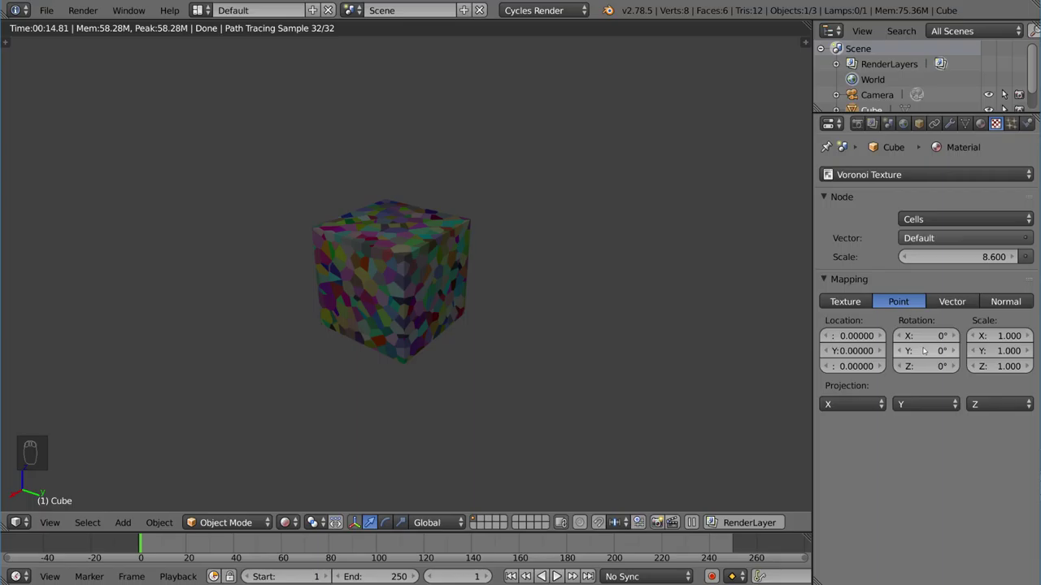
pyautogui.click(1005, 336)
pyautogui.write('8.5')
pyautogui.press('Return')
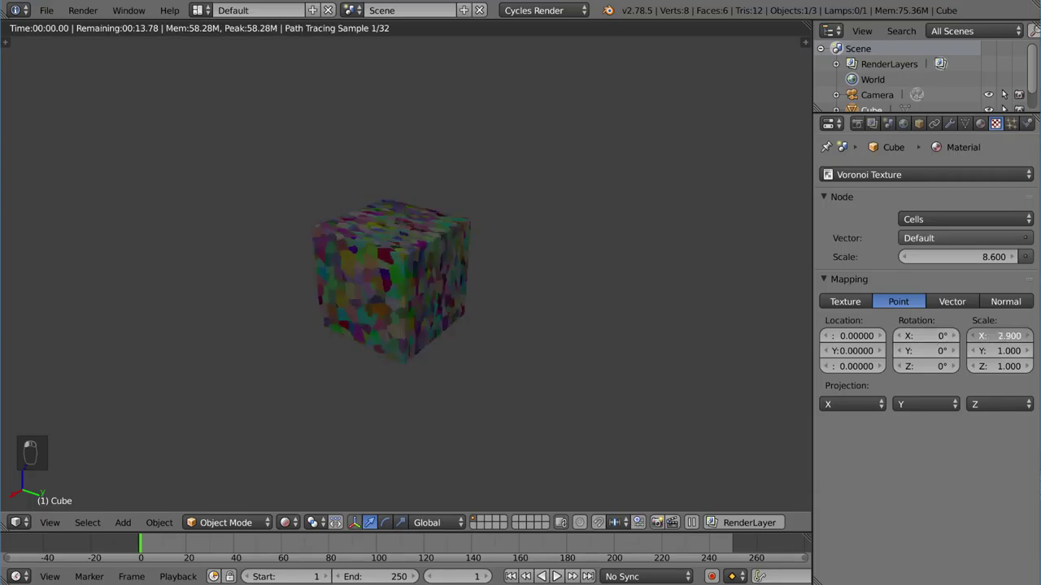
pyautogui.moveTo(1005, 336); pyautogui.dragTo(1016, 336)
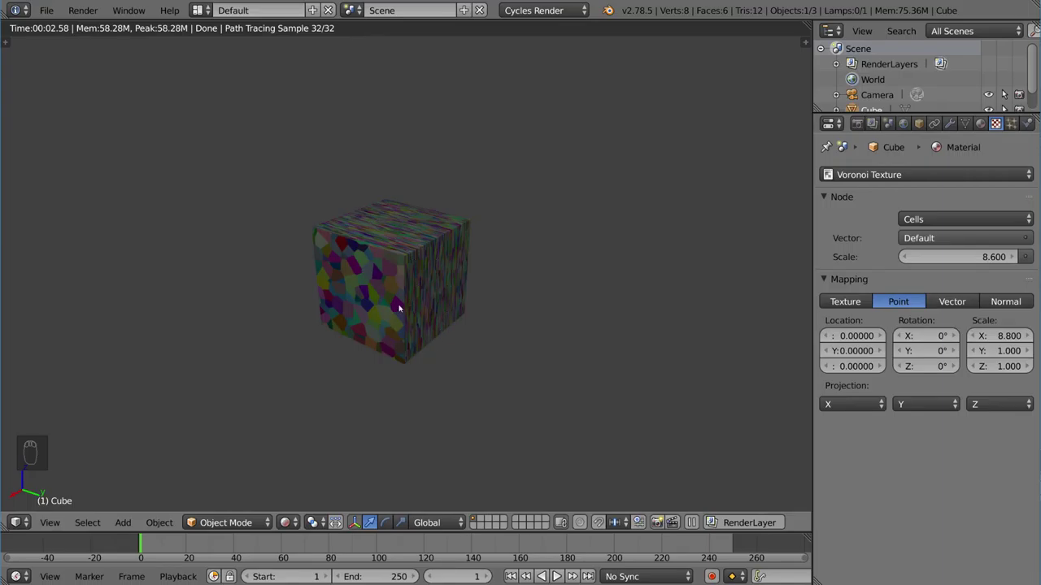
pyautogui.click(1005, 335)
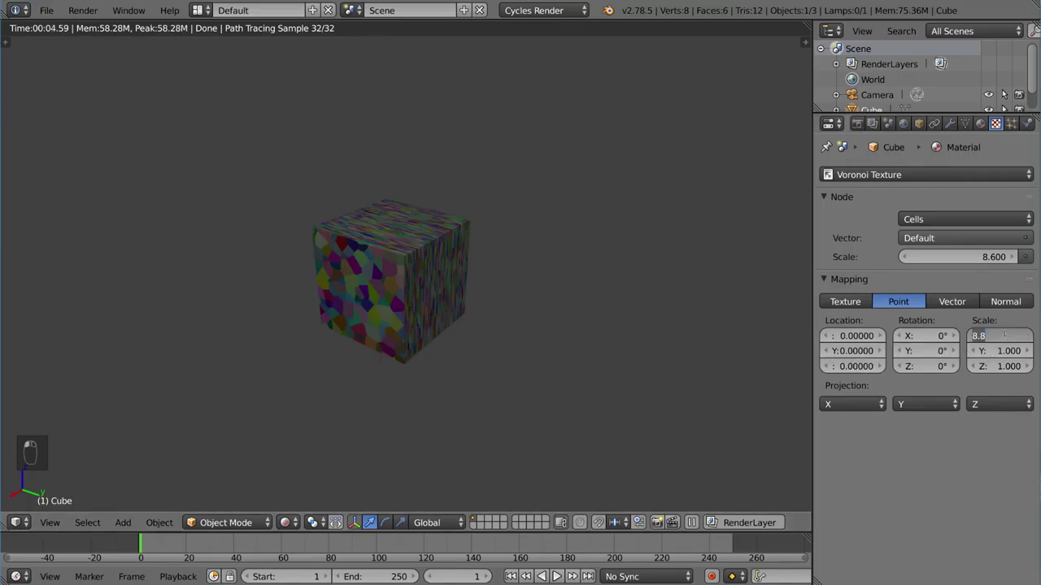
pyautogui.write('1')
pyautogui.press('Return')
pyautogui.click(1007, 366)
pyautogui.write('14')
pyautogui.press('Return')
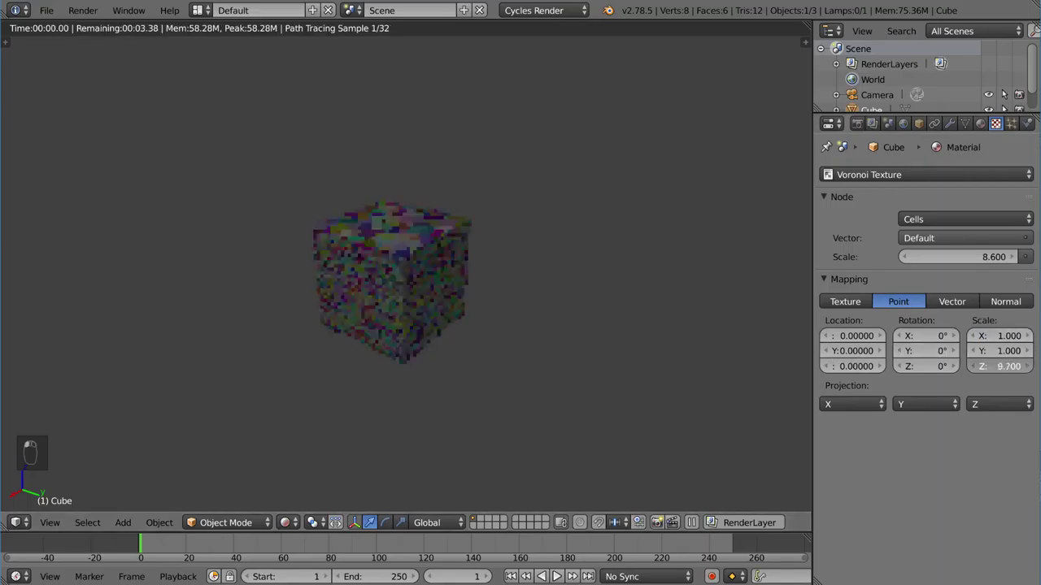
pyautogui.click(1007, 366)
pyautogui.write('1')
pyautogui.press('Return')
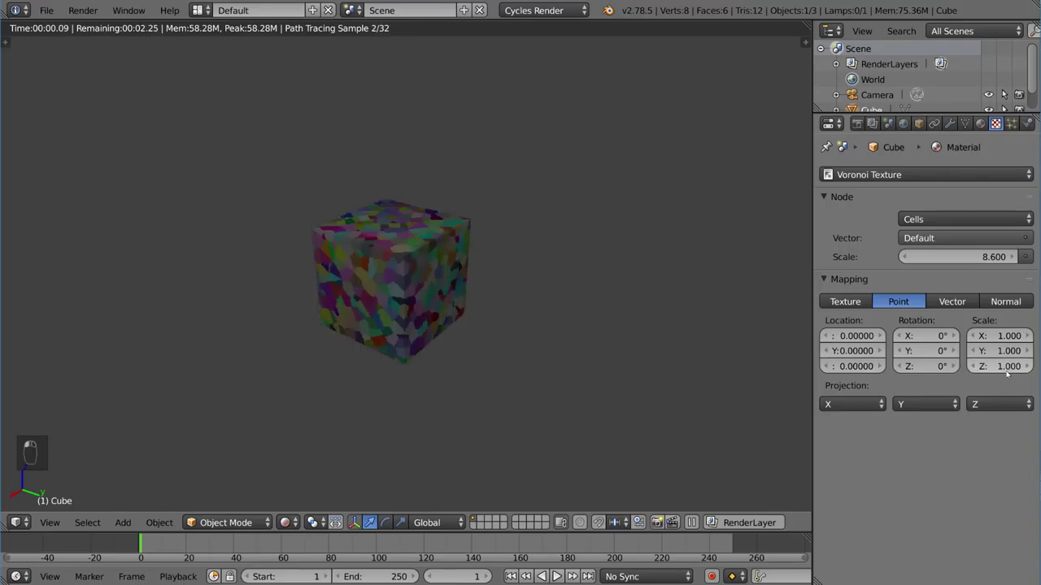
pyautogui.moveTo(925, 336)
pyautogui.mouseDown()
pyautogui.moveTo(956, 335)
pyautogui.moveTo(921, 338)
pyautogui.mouseUp()
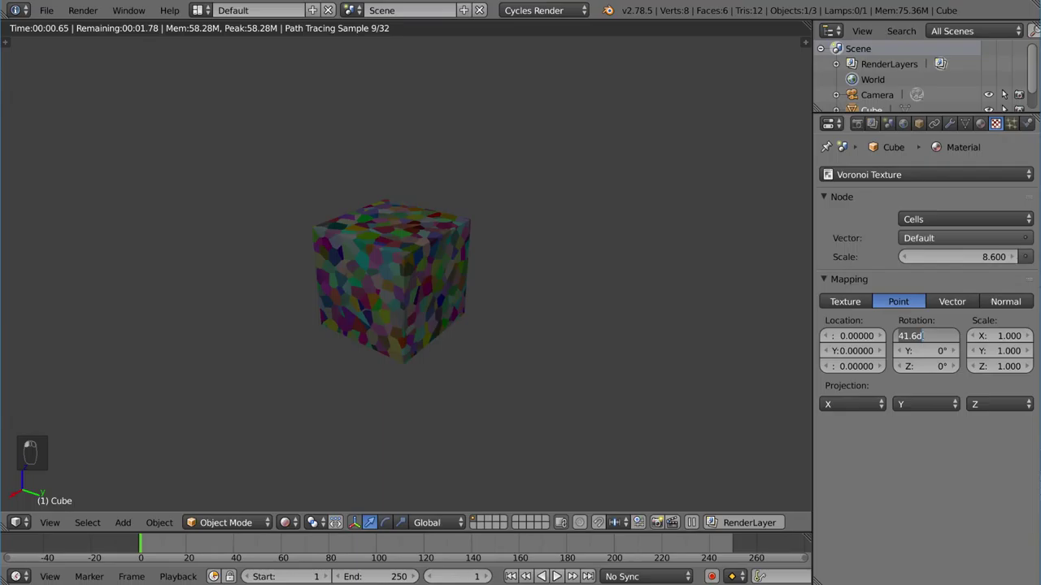
pyautogui.moveTo(852, 336)
pyautogui.mouseDown()
pyautogui.moveTo(964, 335)
pyautogui.moveTo(847, 337)
pyautogui.mouseUp()
pyautogui.rightClick(847, 337)
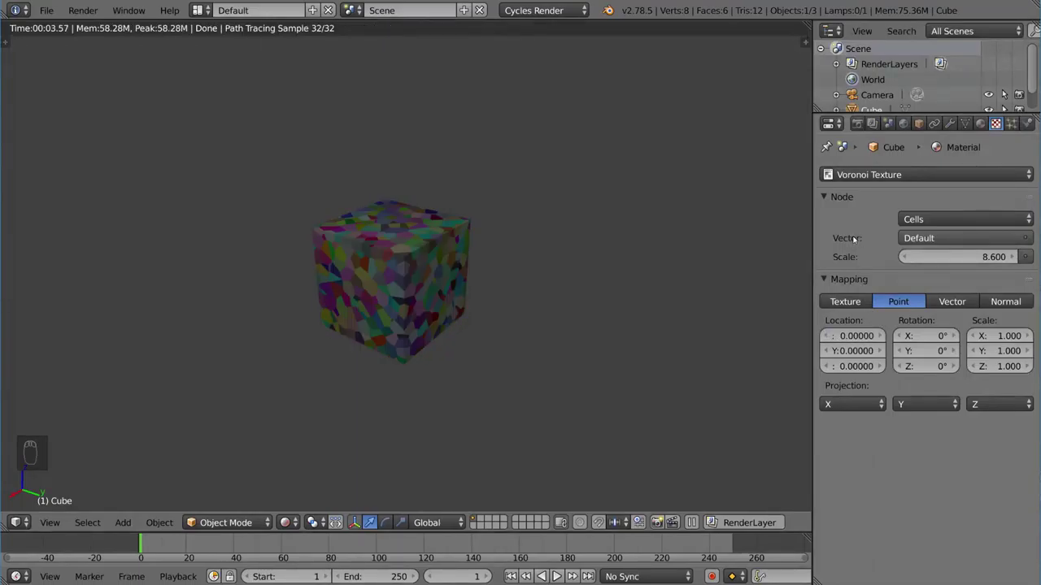
pyautogui.click(979, 124)
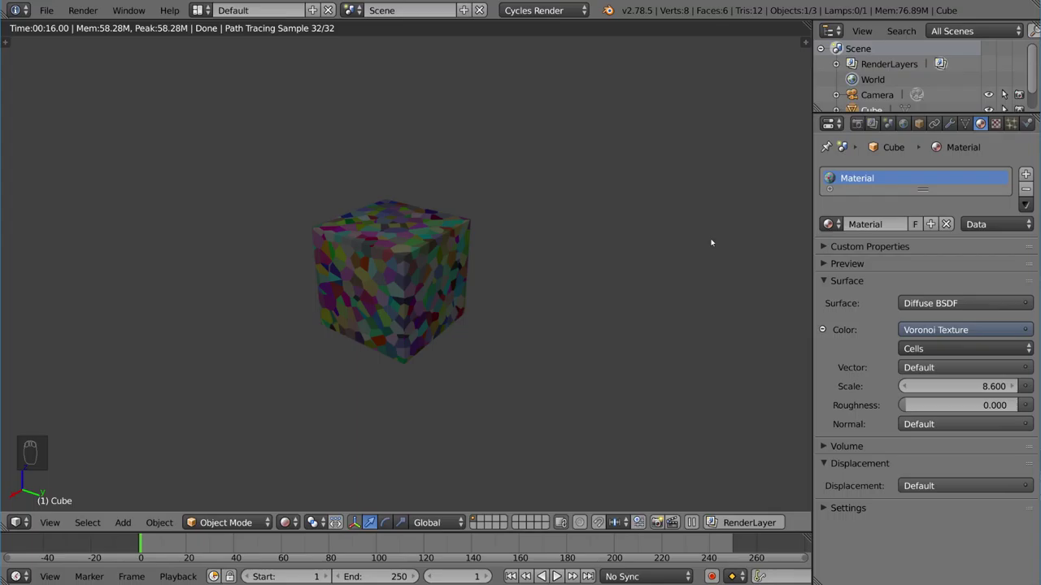
# Switch to solid shading and turn a split-off half of the 3D view into a zoomed Node Editor
pyautogui.hotkey('shift', 'z')
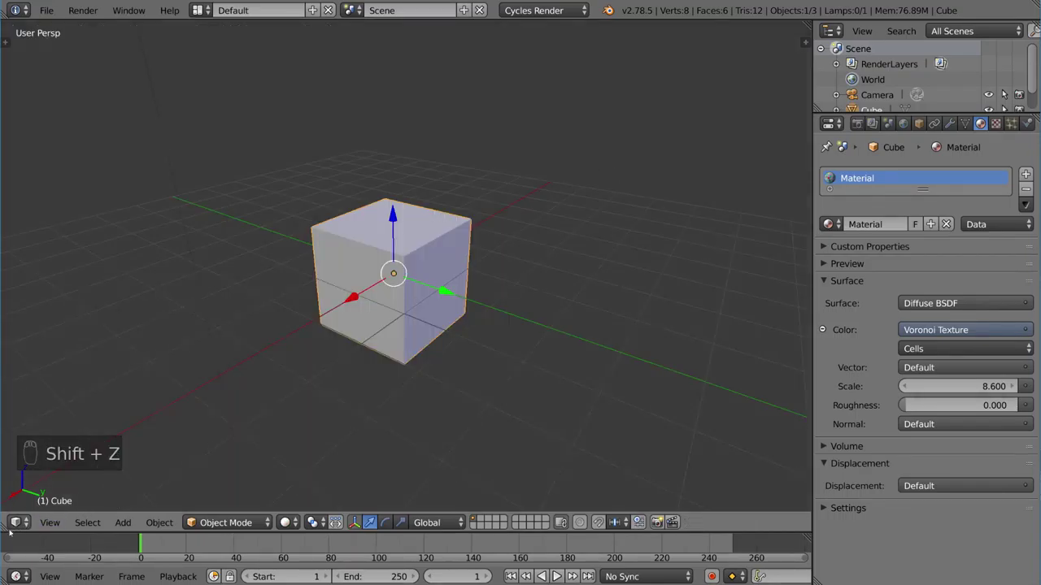
pyautogui.moveTo(5, 530)
pyautogui.mouseDown()
pyautogui.moveTo(17, 234)
pyautogui.moveTo(17, 260)
pyautogui.mouseUp()
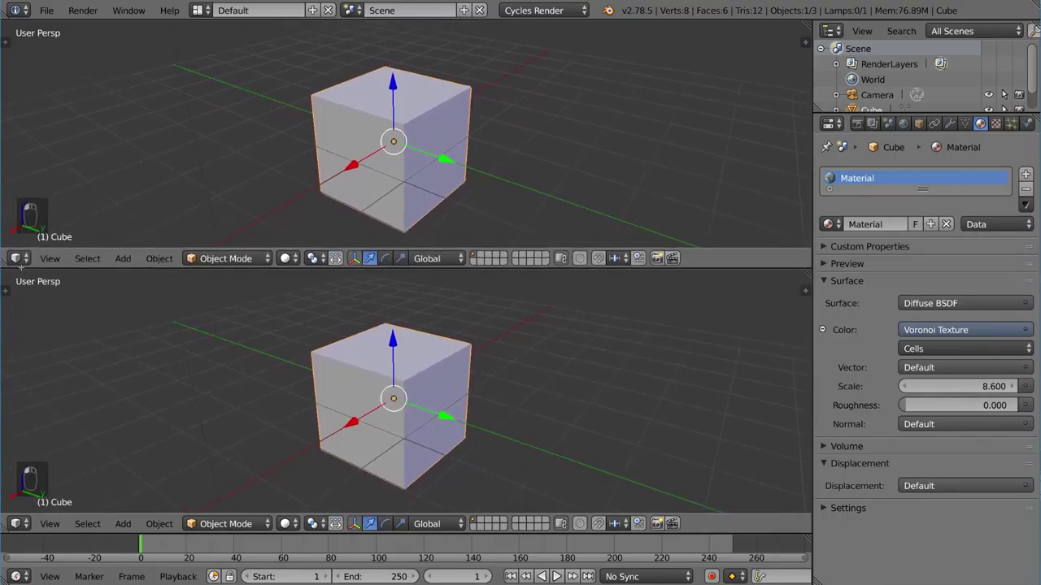
pyautogui.click(15, 258)
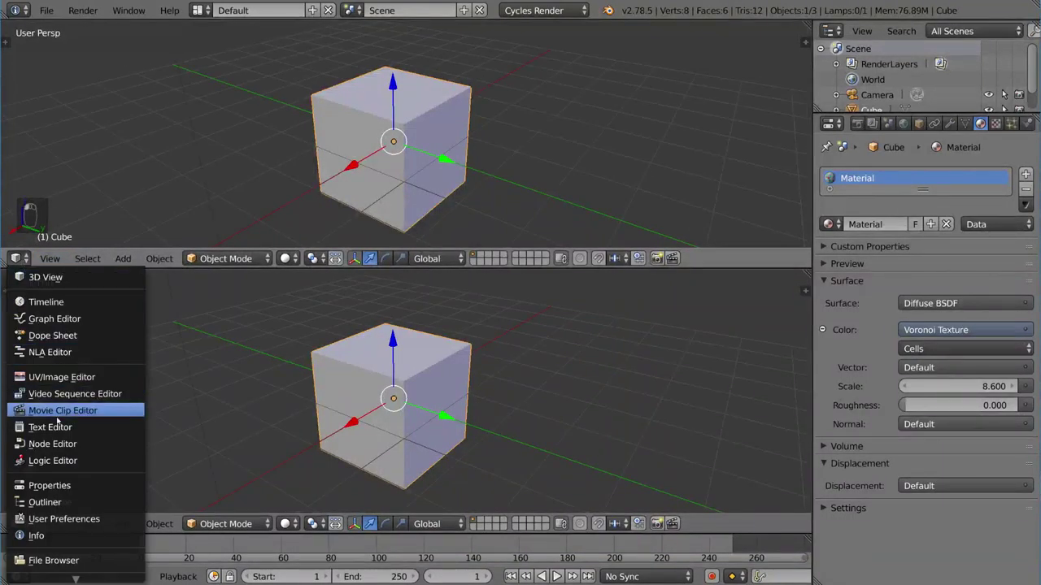
pyautogui.click(58, 444)
pyautogui.scroll(1, 349, 167)
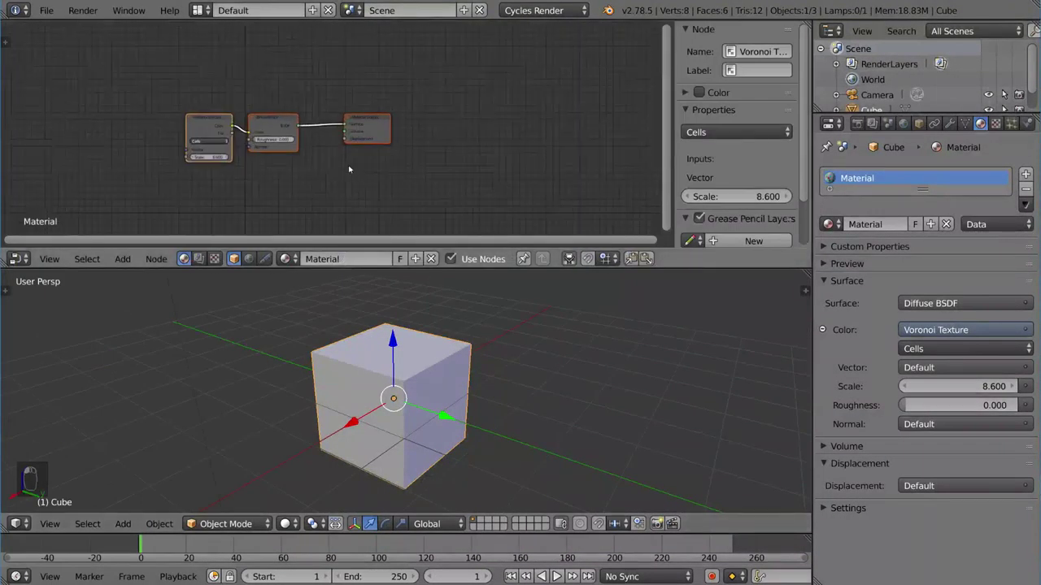
pyautogui.scroll(2, 355, 123)
pyautogui.scroll(2, 395, 143)
pyautogui.scroll(1, 414, 149)
pyautogui.scroll(1, 414, 150)
pyautogui.scroll(1, 206, 107)
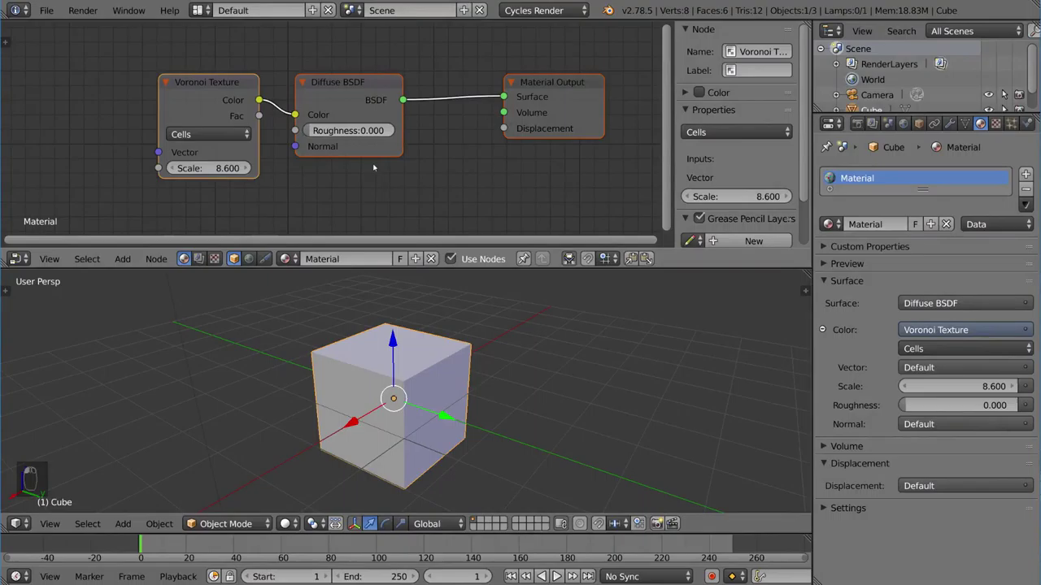
# Reconnect the Diffuse BSDF Color input to Voronoi Fac, viewed in rendered shading
pyautogui.hotkey('shift', 'z')
pyautogui.hotkey('shift', 'z')
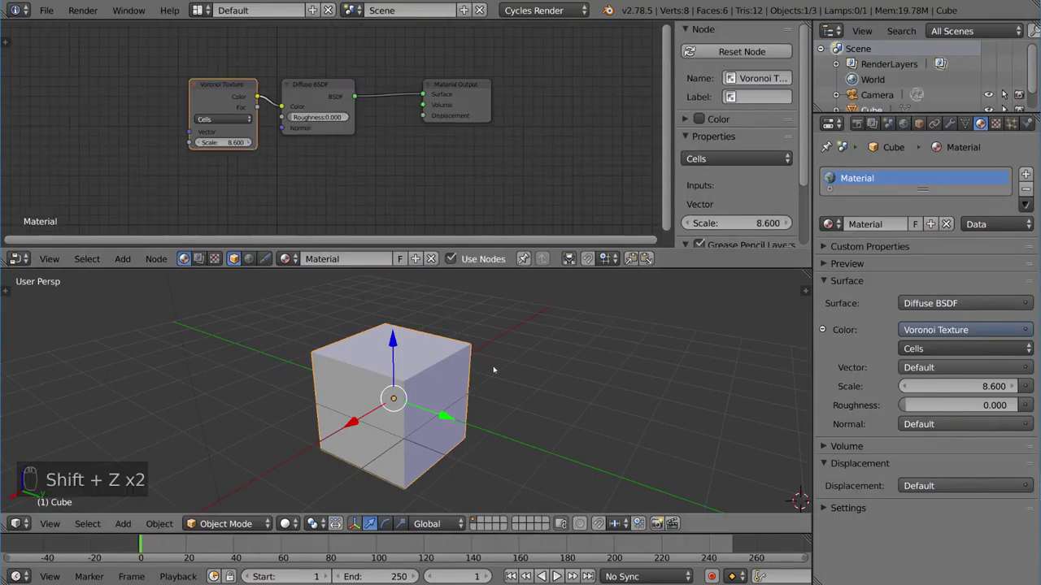
pyautogui.hotkey('shift', 'z')
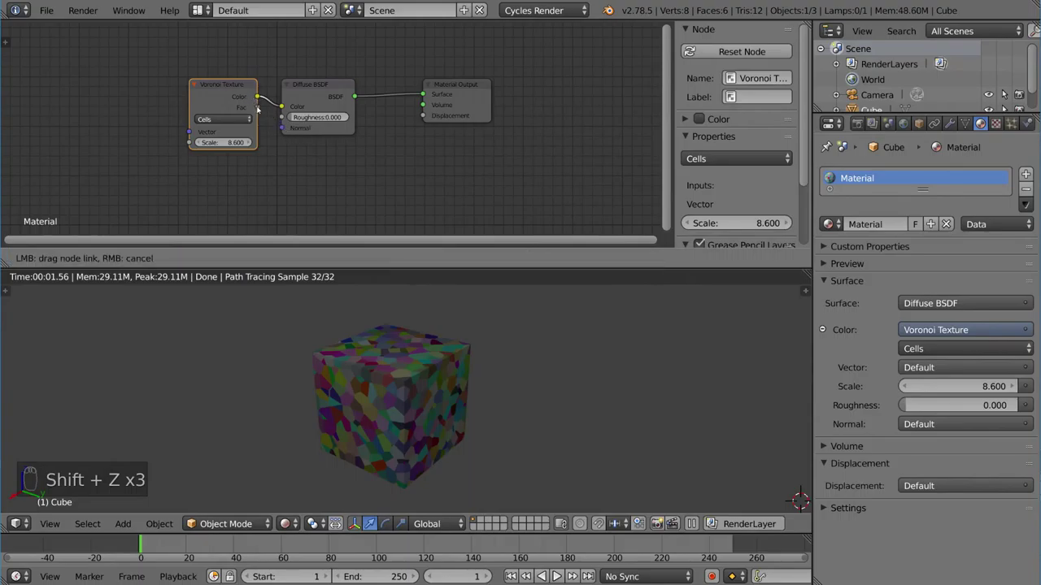
pyautogui.moveTo(257, 107); pyautogui.dragTo(281, 106)
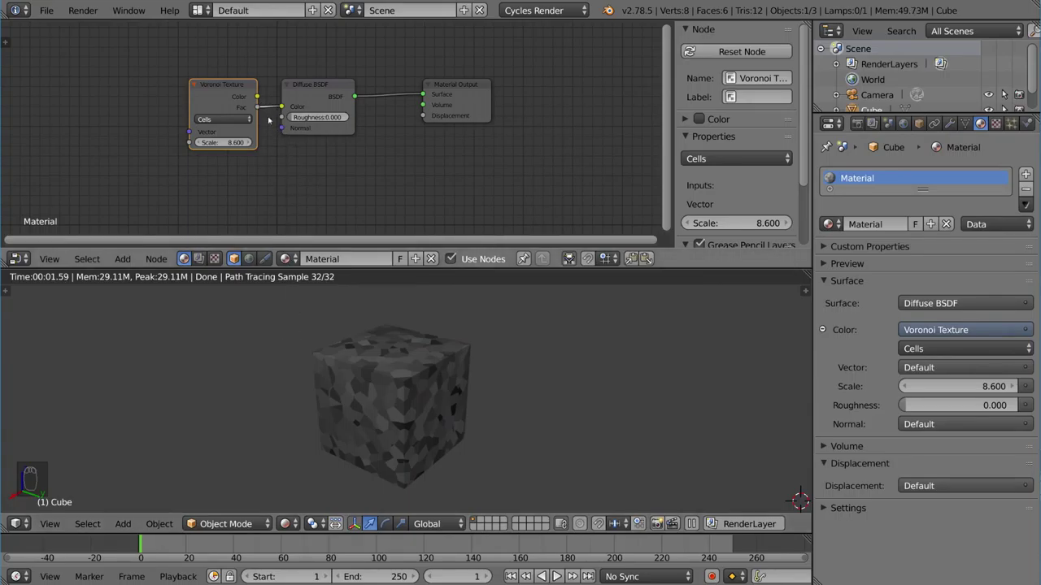
# Link Voronoi Fac to Material Output Displacement and move the Voronoi node below Diffuse BSDF
pyautogui.moveTo(258, 108)
pyautogui.mouseDown()
pyautogui.moveTo(359, 154)
pyautogui.moveTo(424, 116)
pyautogui.mouseUp()
pyautogui.scroll(2, 430, 373)
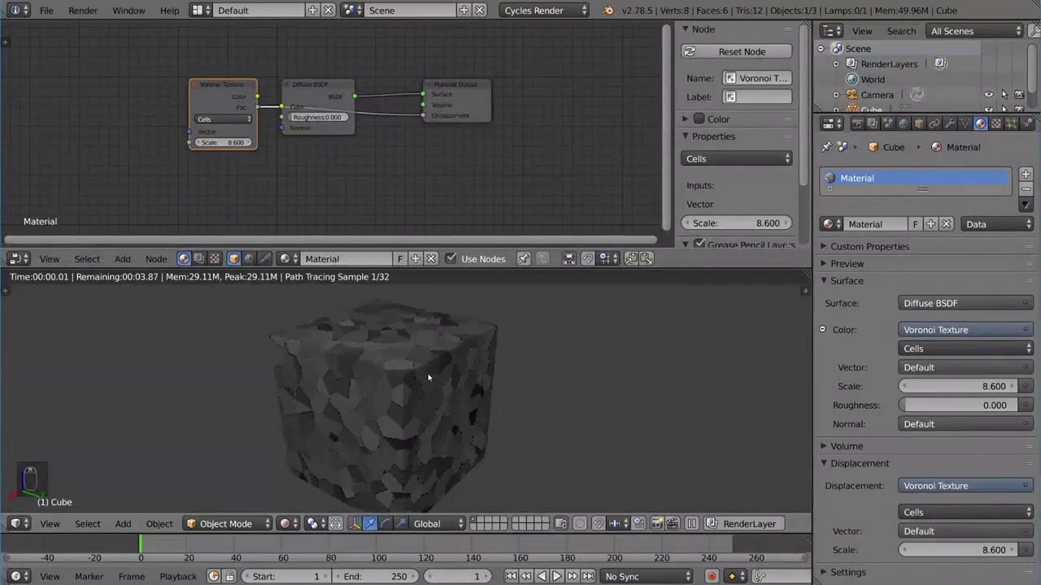
pyautogui.scroll(3, 428, 377)
pyautogui.scroll(1, 429, 377)
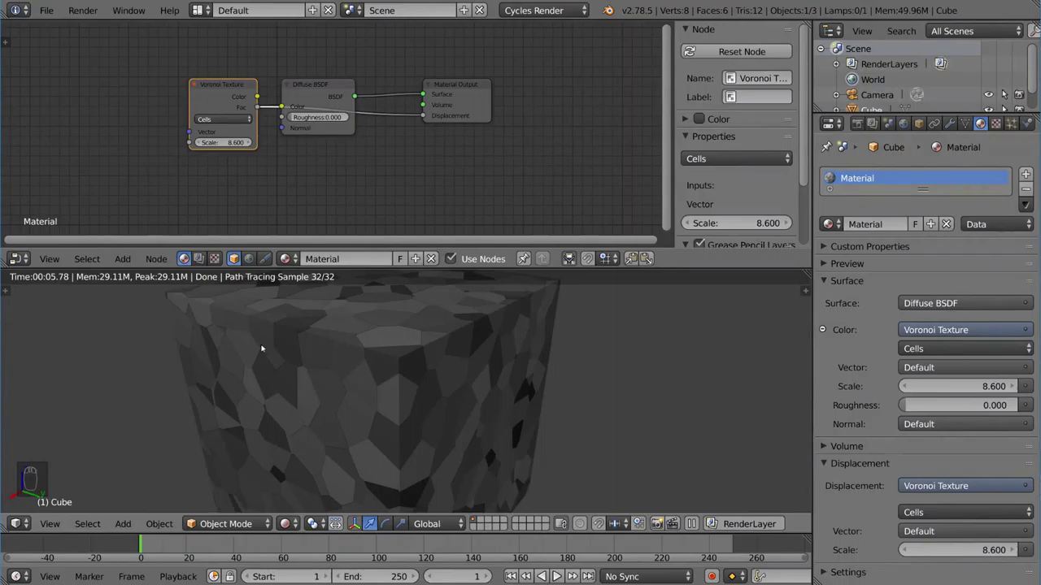
pyautogui.scroll(-2, 292, 345)
pyautogui.scroll(-2, 293, 348)
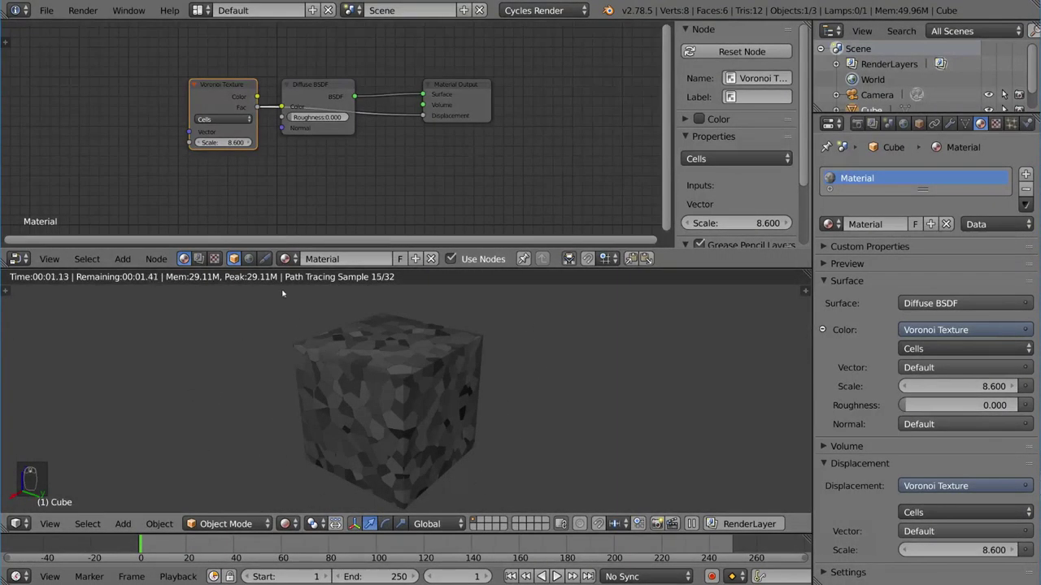
pyautogui.moveTo(219, 104); pyautogui.dragTo(233, 149)
pyautogui.scroll(-1, 581, 168)
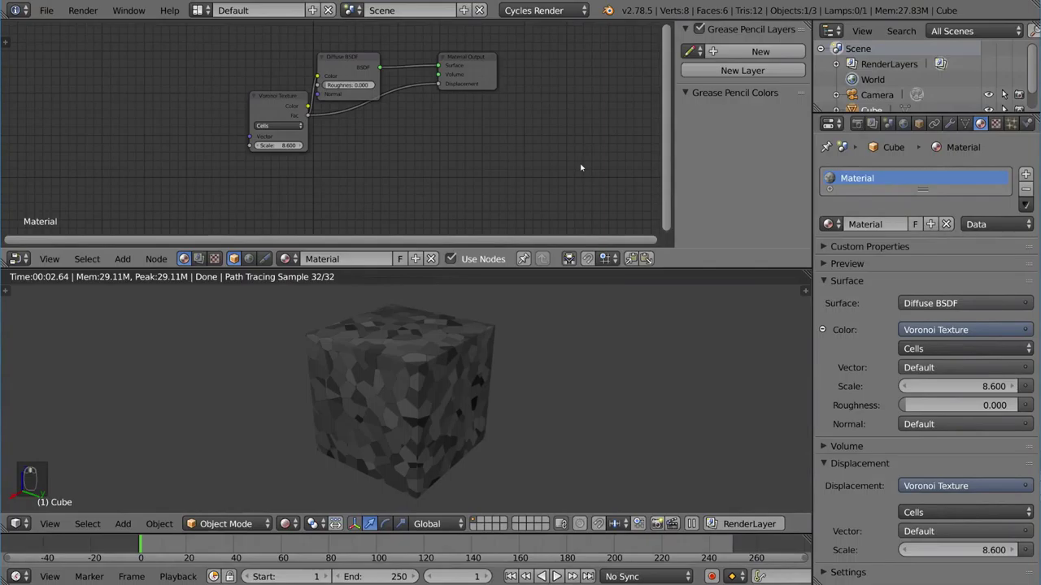